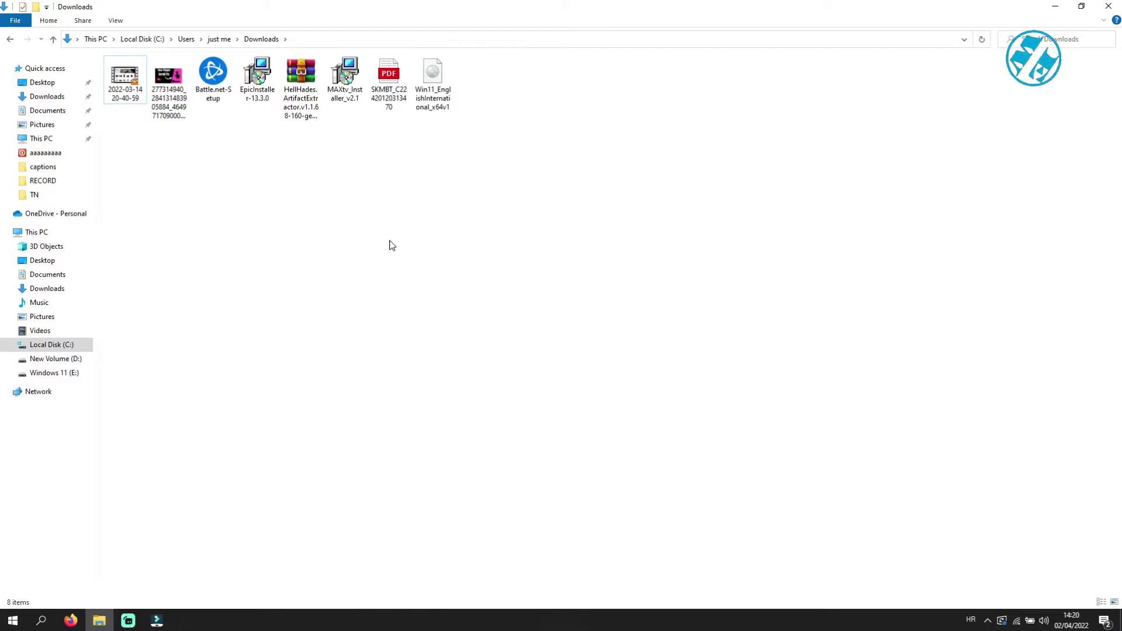
- Choose General items as the Downloads folder type in its Properties Customize settings
right_click(414, 186)
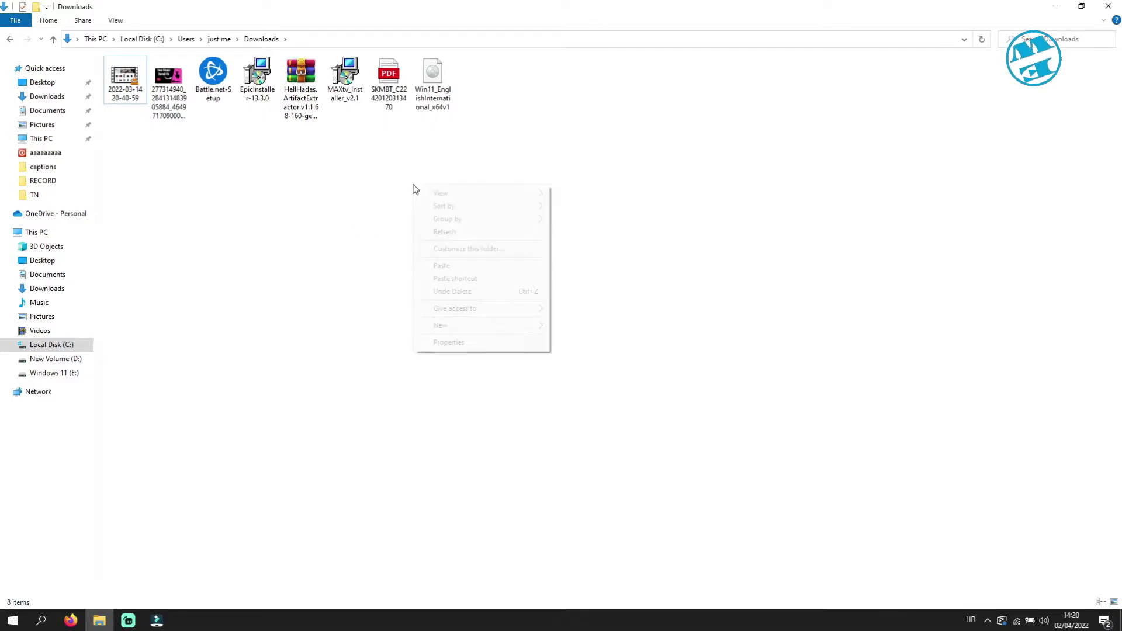
click(449, 341)
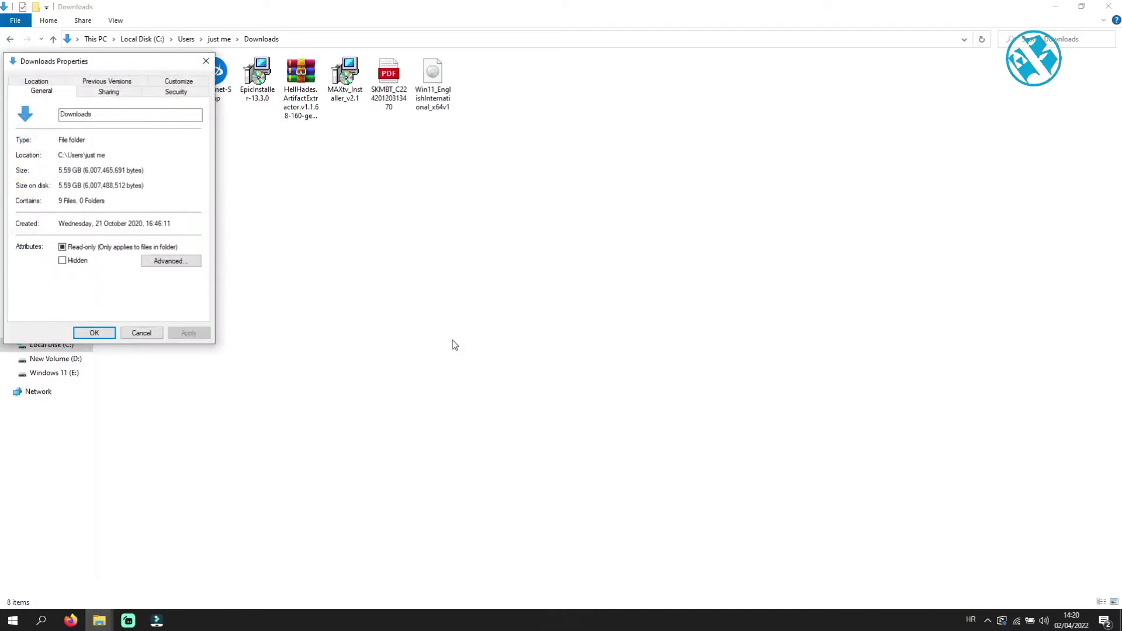
click(186, 81)
drag(142, 63, 451, 106)
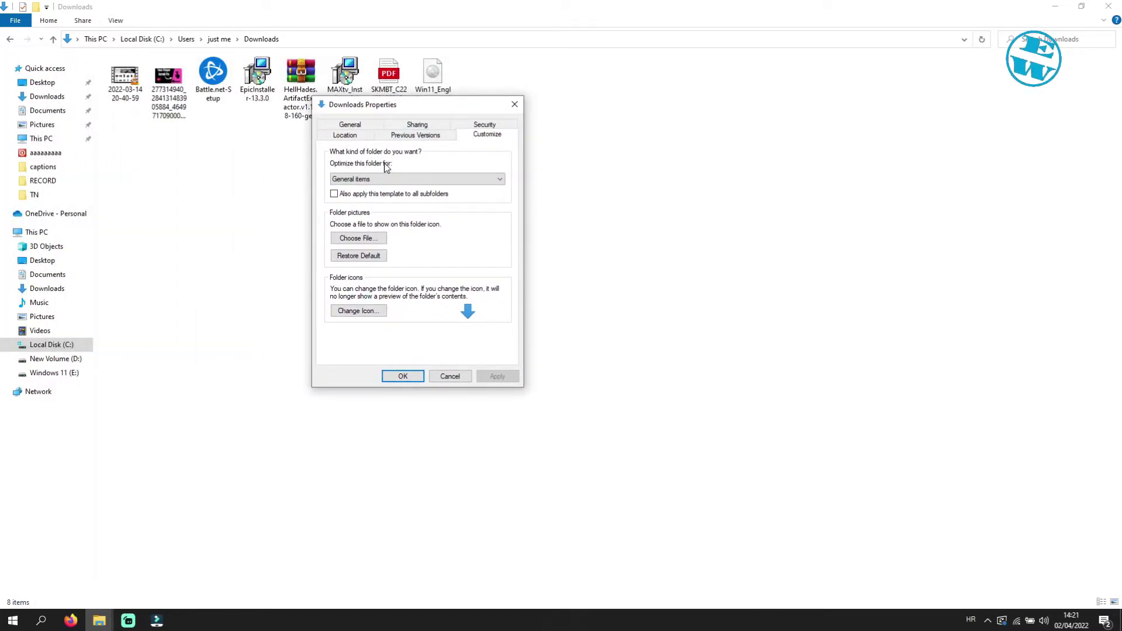
click(445, 178)
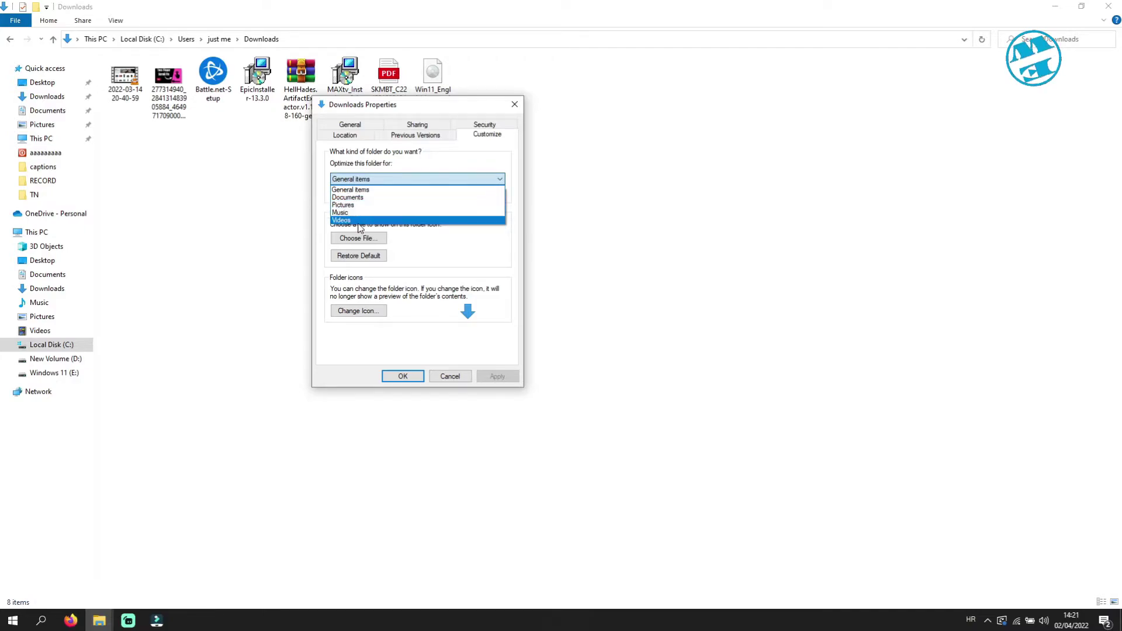
click(409, 166)
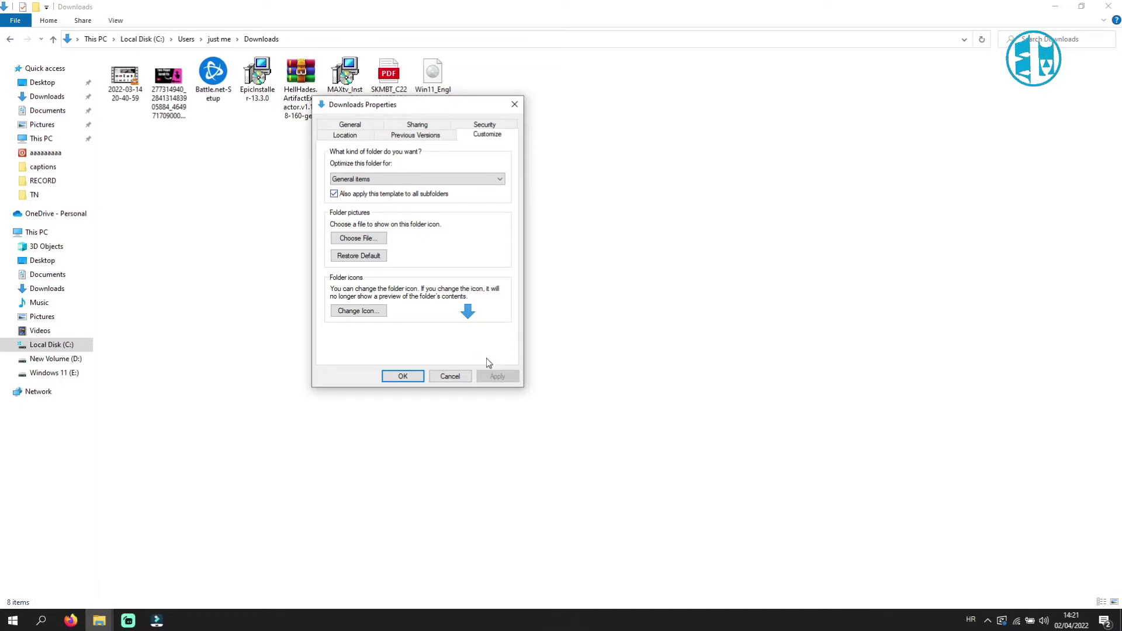
- Confirm the Downloads folder settings with OK and close File Explorer
click(404, 376)
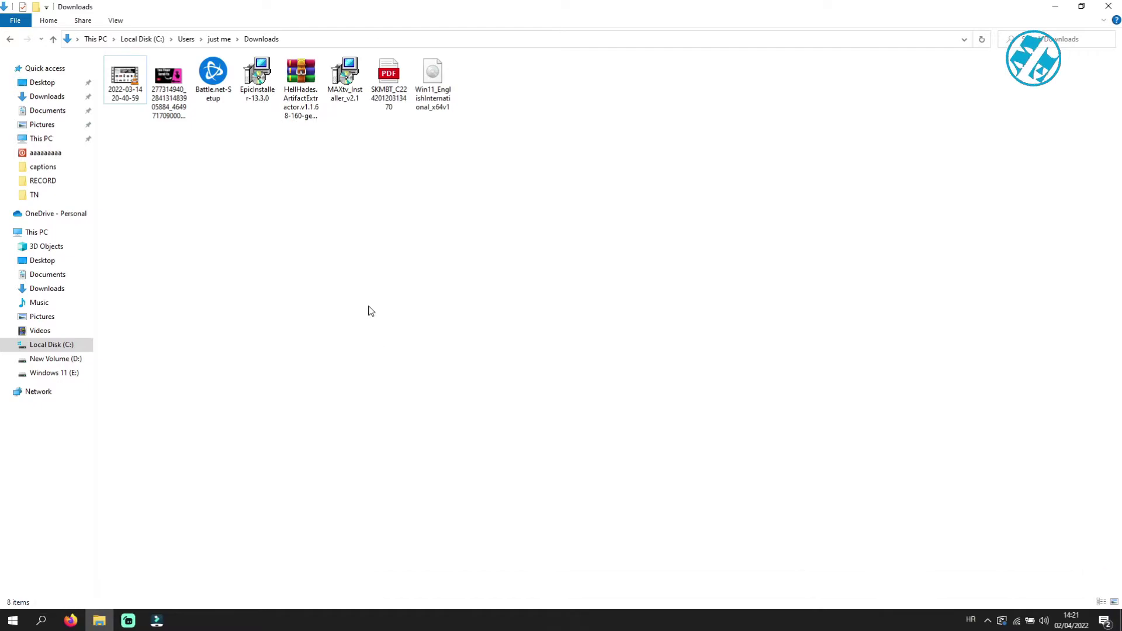
click(53, 39)
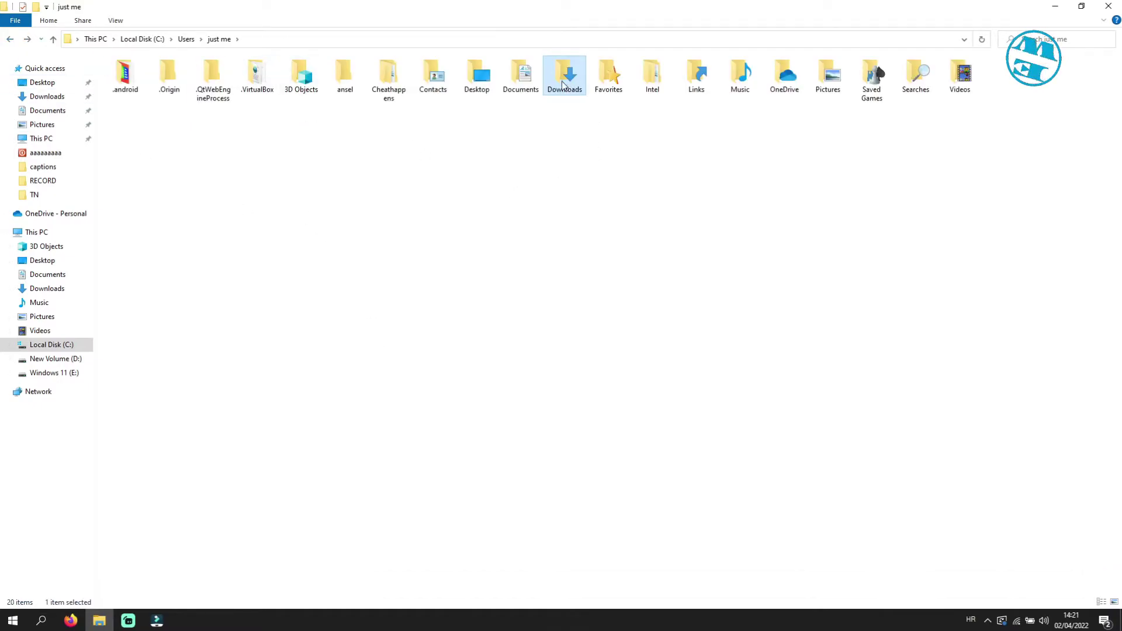
mouse_move(564, 80)
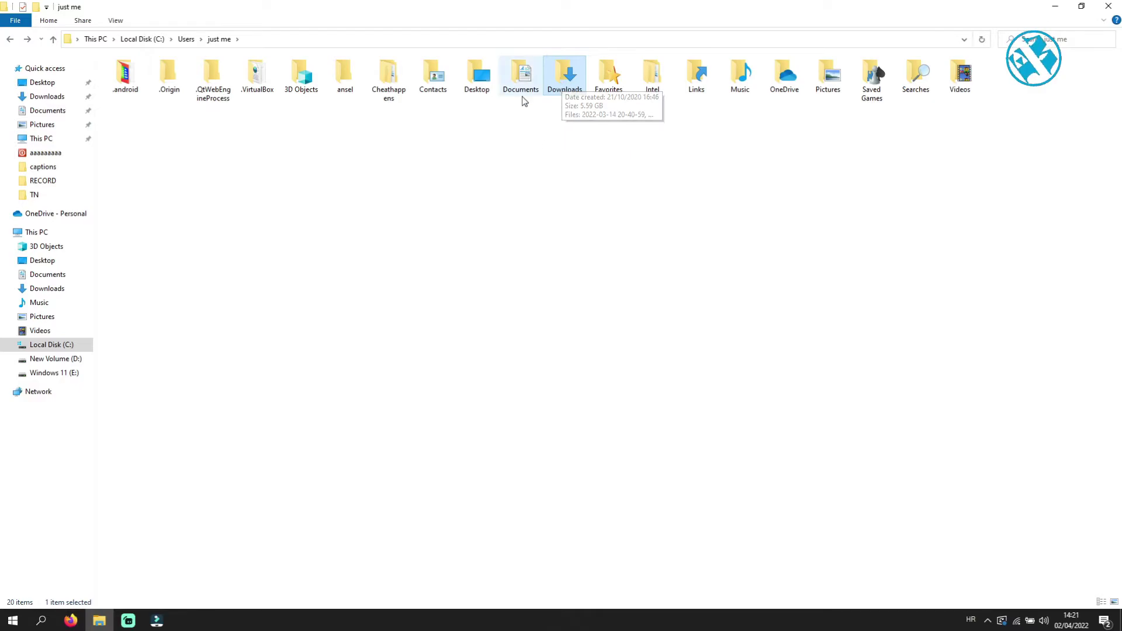
click(520, 97)
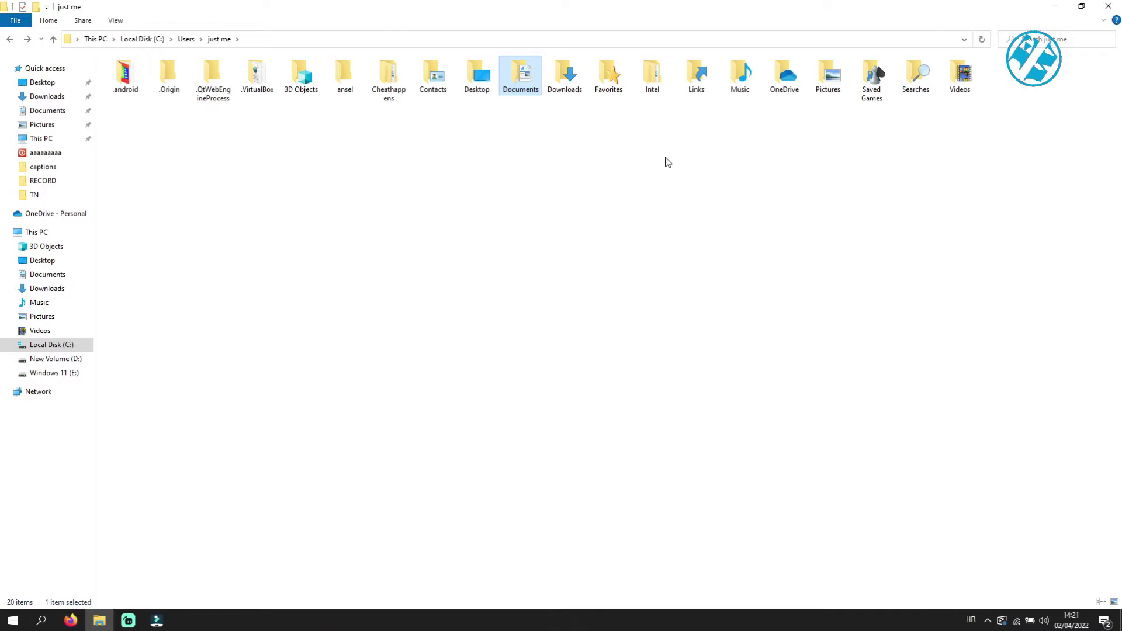
click(1108, 7)
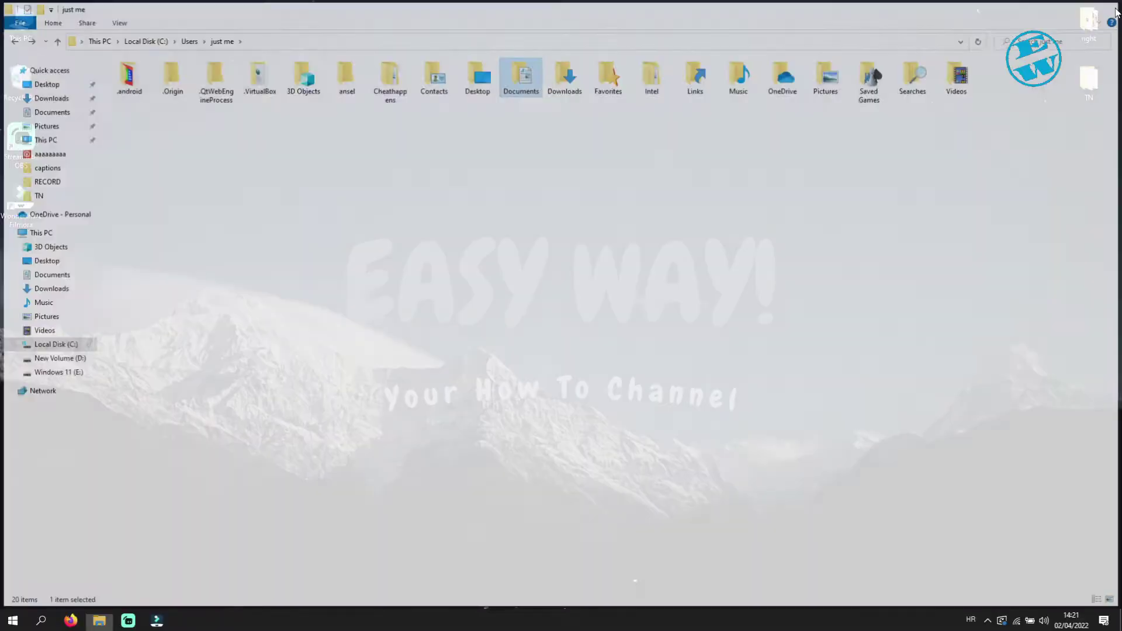
- Create a new folder on the desktop and review its customization properties
right_click(570, 102)
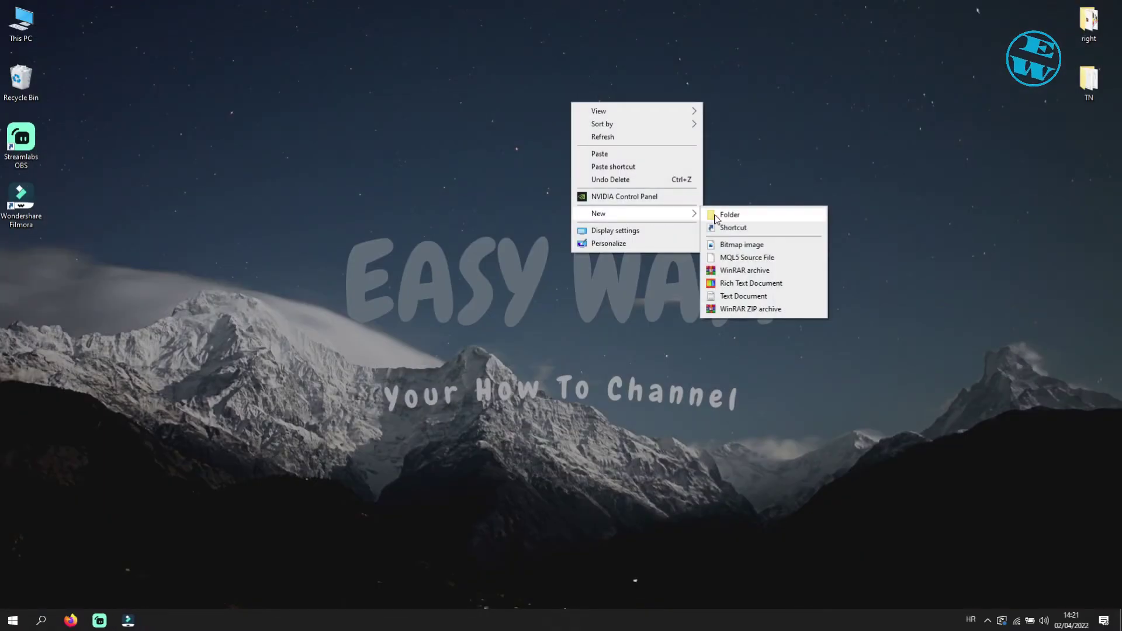
click(729, 212)
right_click(600, 140)
click(659, 491)
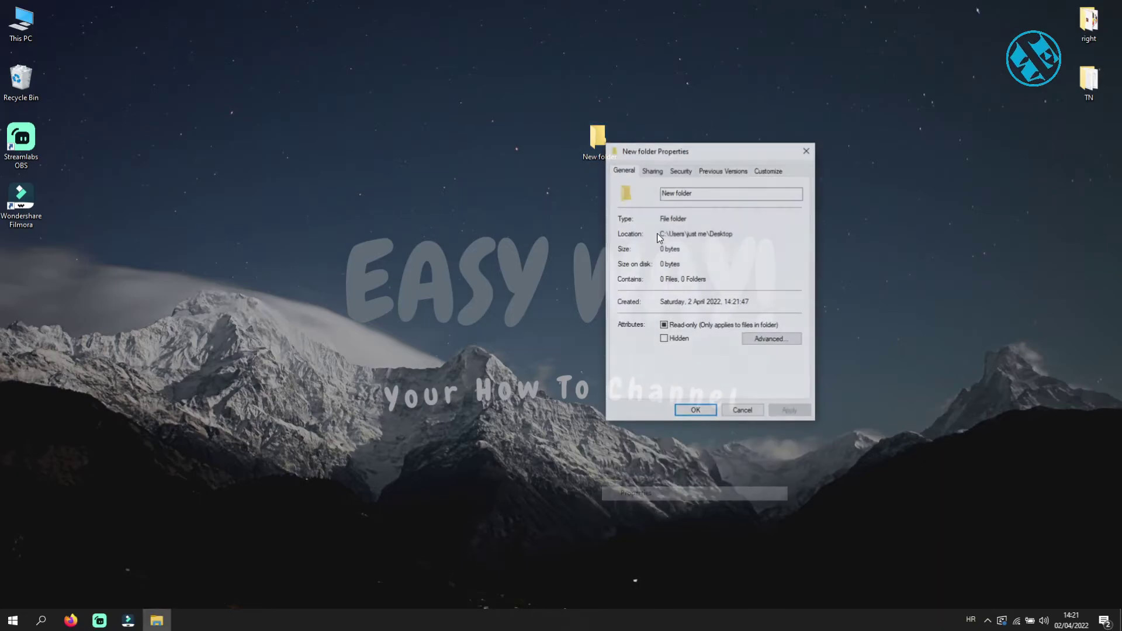
click(771, 173)
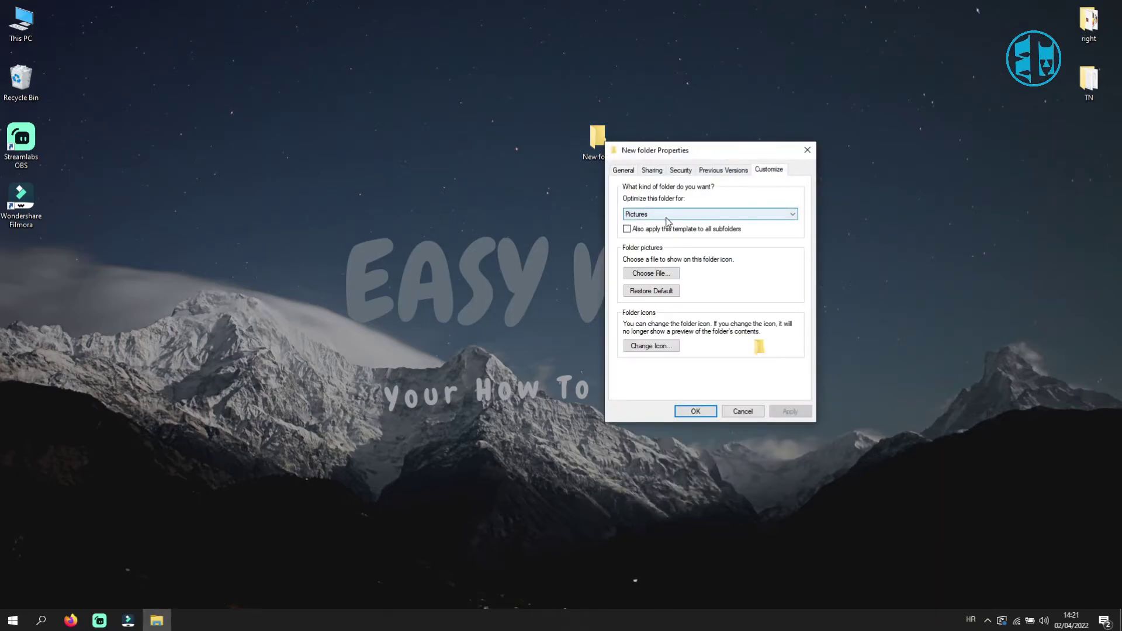
click(808, 150)
- Paste the six copied files into the new desktop folder, then close its window
double_click(589, 138)
right_click(556, 180)
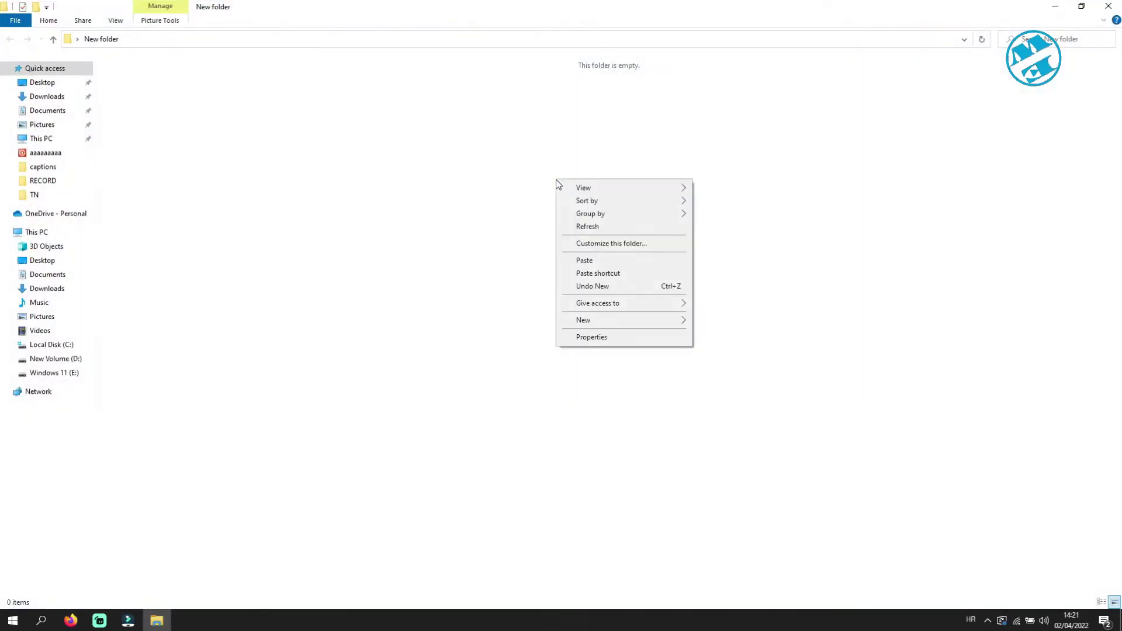
click(585, 260)
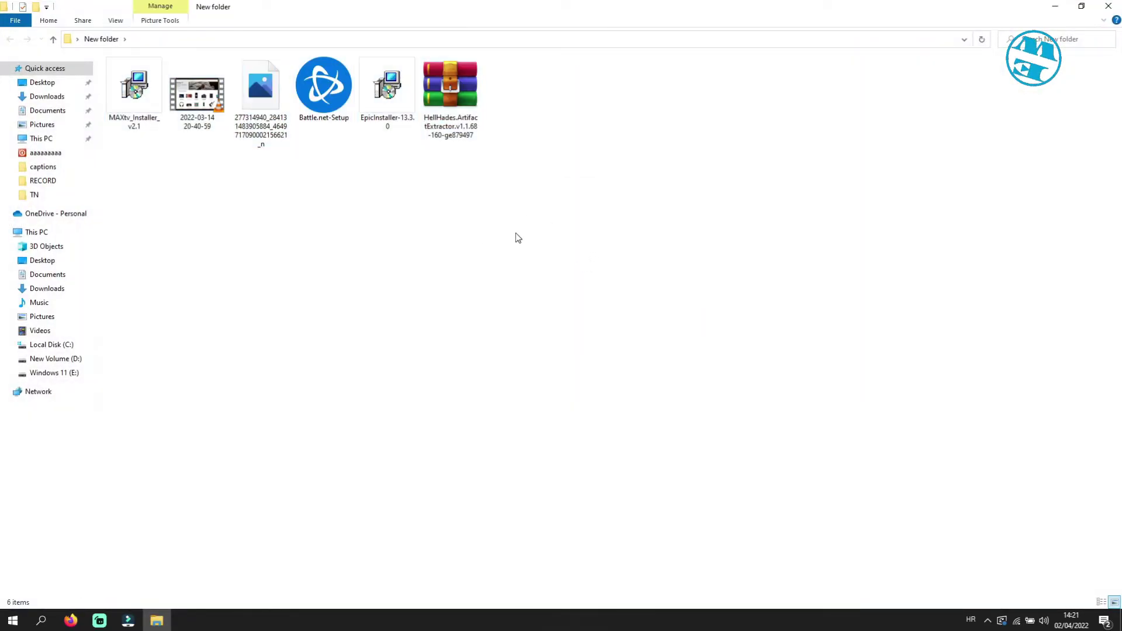
click(1109, 5)
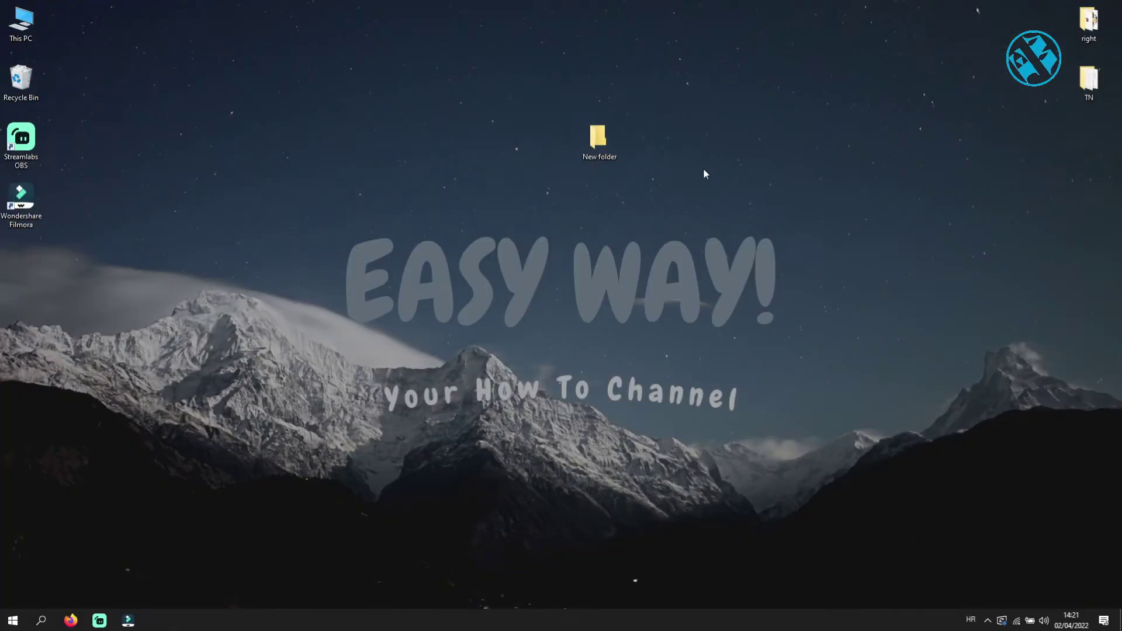
- Make the desktop's New folder a General items folder, applied to all subfolders, and confirm
right_click(578, 219)
click(605, 283)
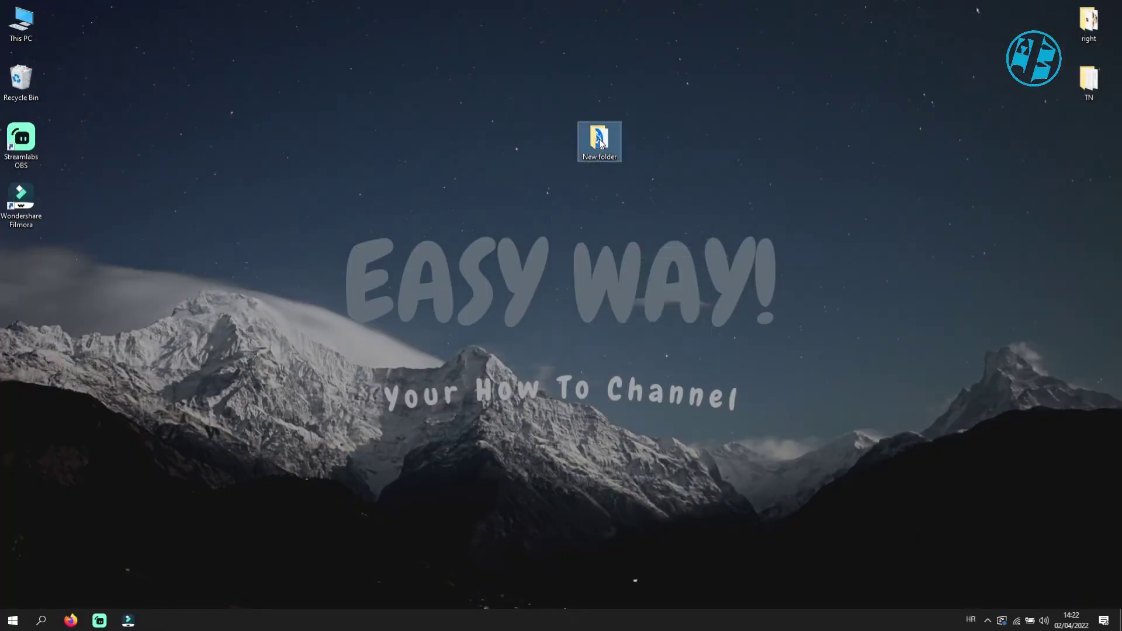
right_click(600, 142)
click(632, 494)
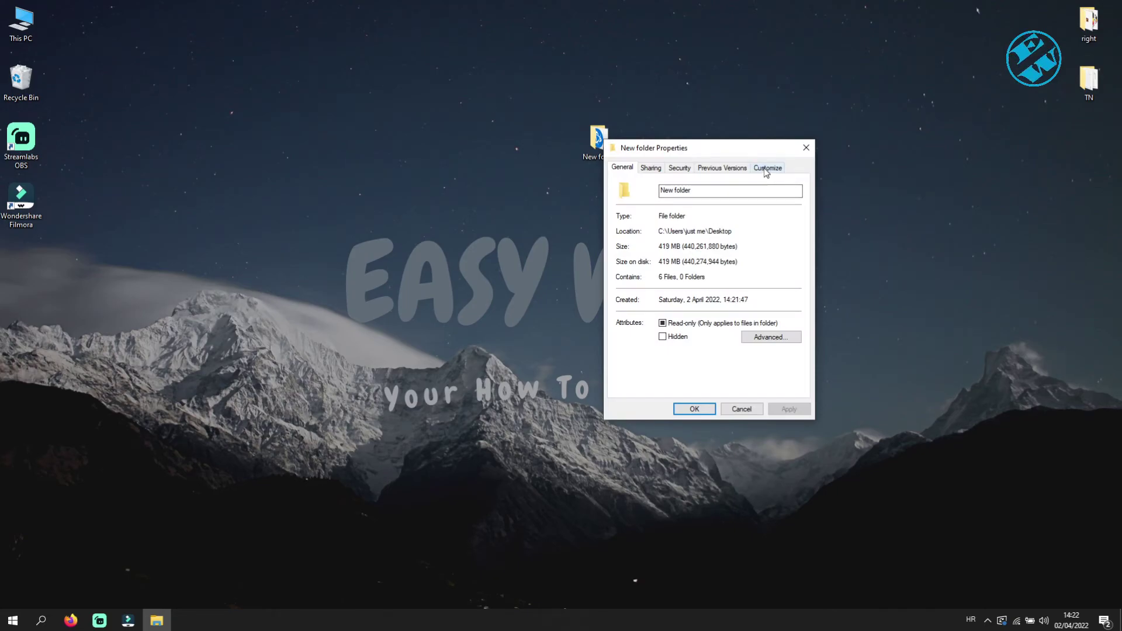
click(766, 169)
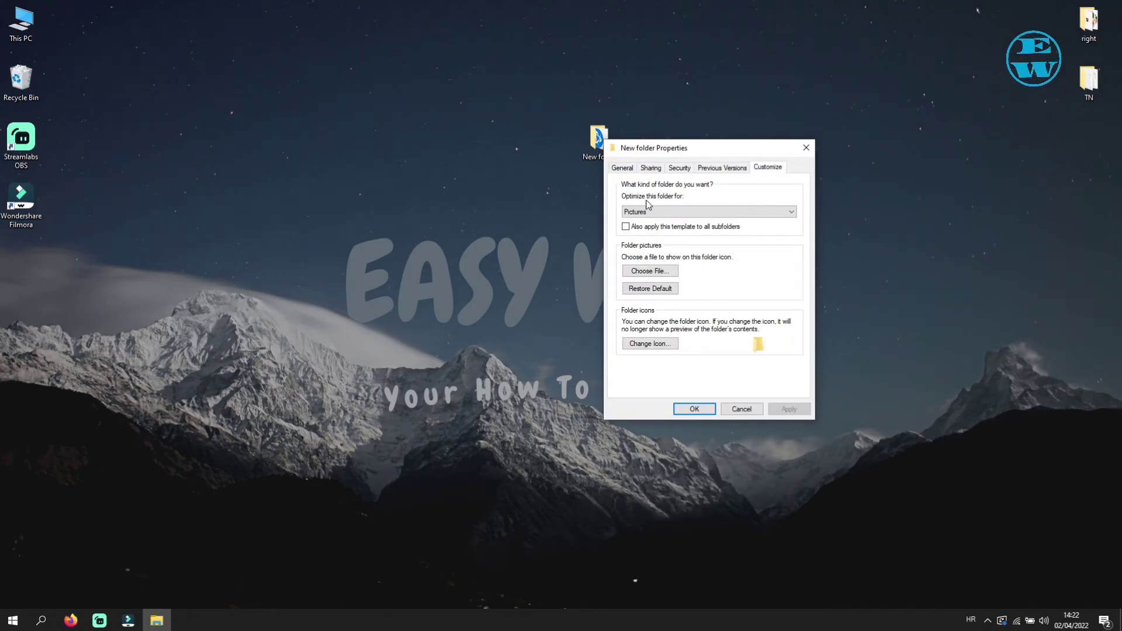
click(654, 214)
click(643, 221)
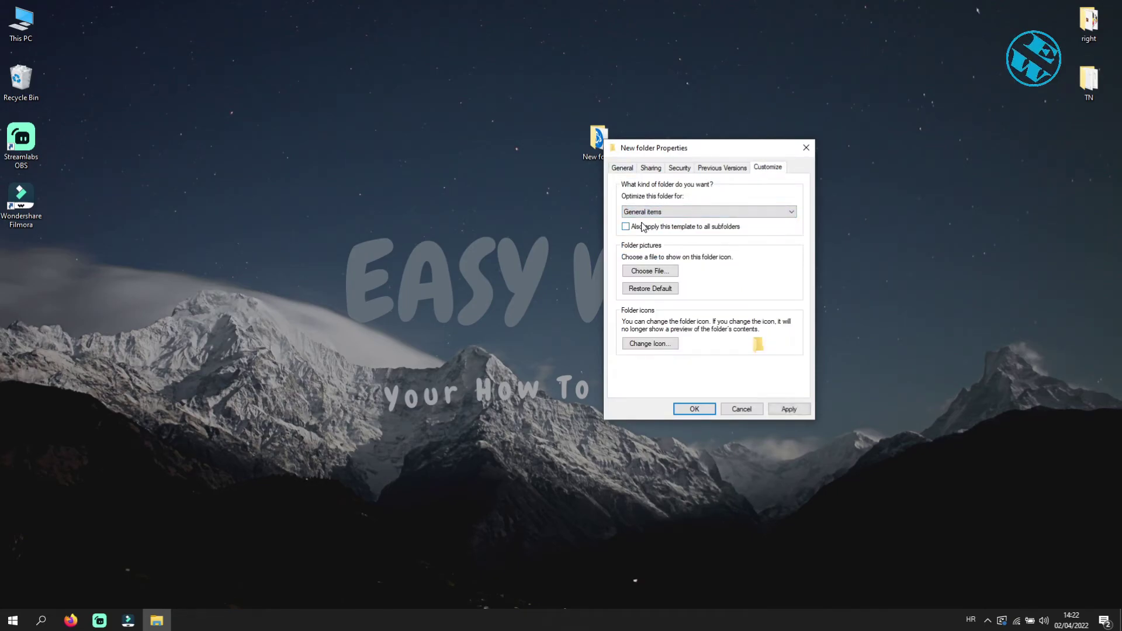
click(695, 409)
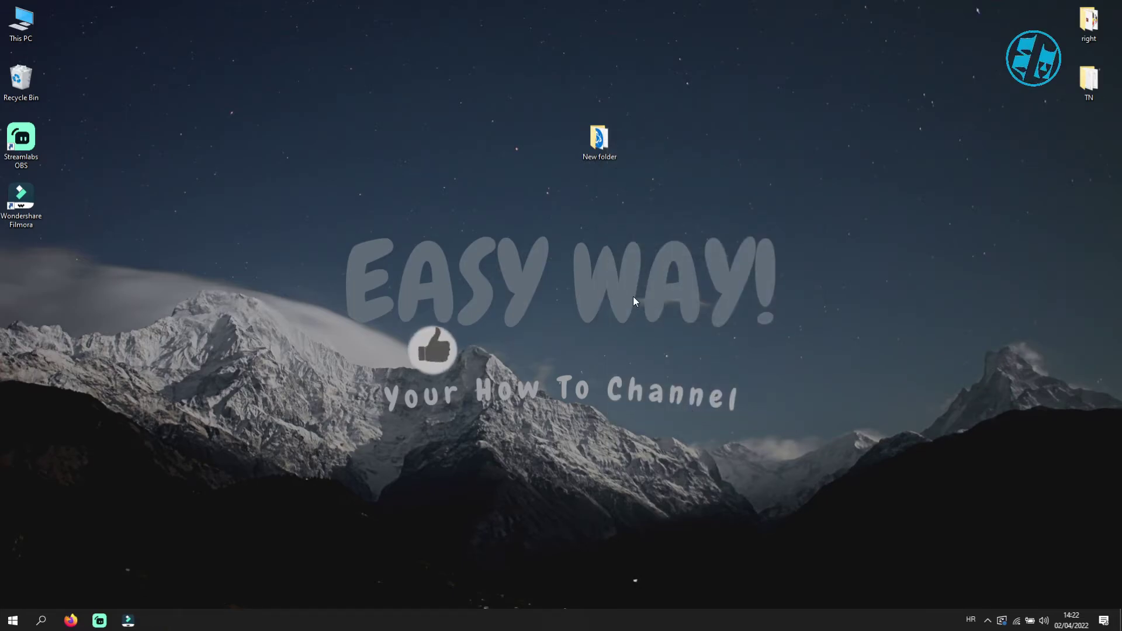